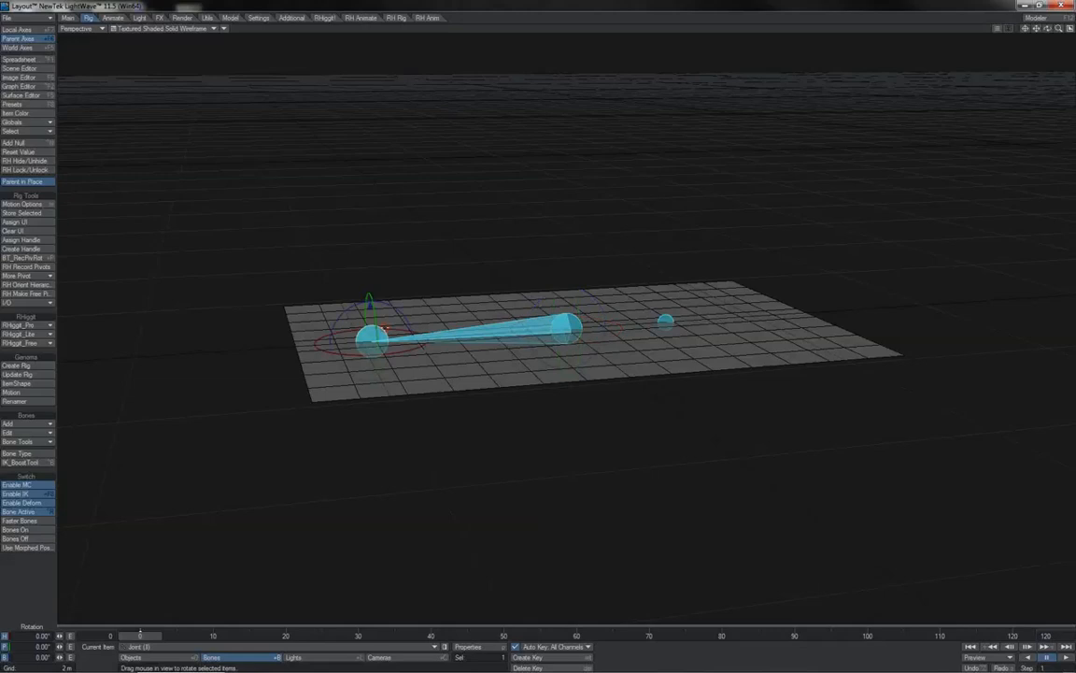
- Move the bone's end joint to about X -985 mm and Y 1.364 m to bend the plane
key(t)
drag(370, 297, 365, 147)
drag(418, 192, 585, 189)
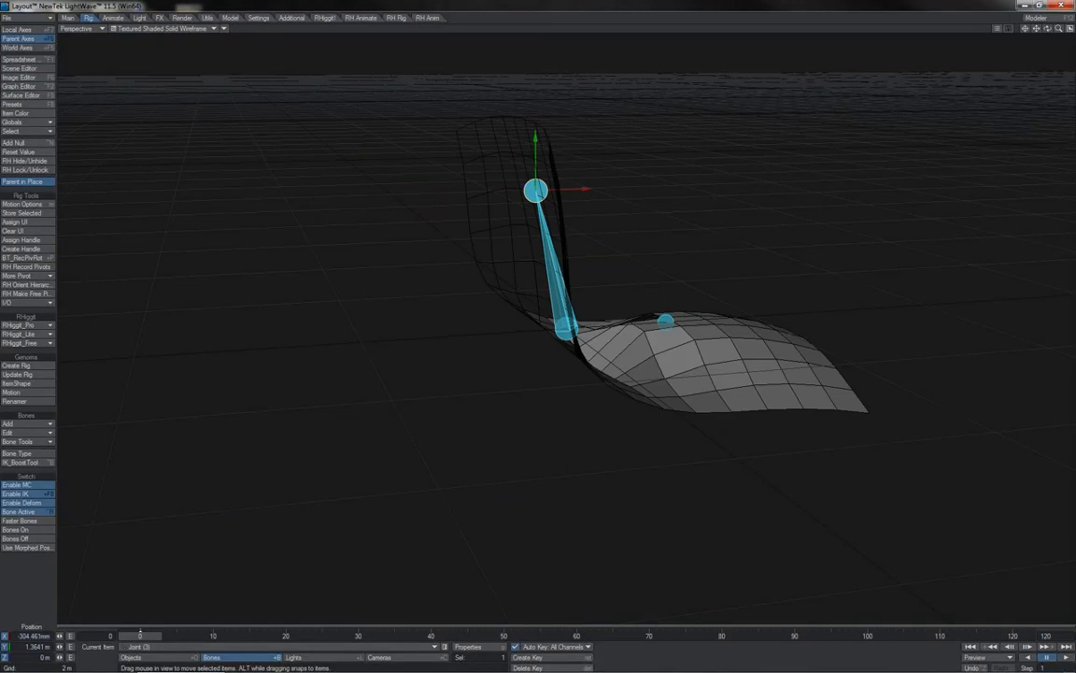
drag(486, 190, 417, 192)
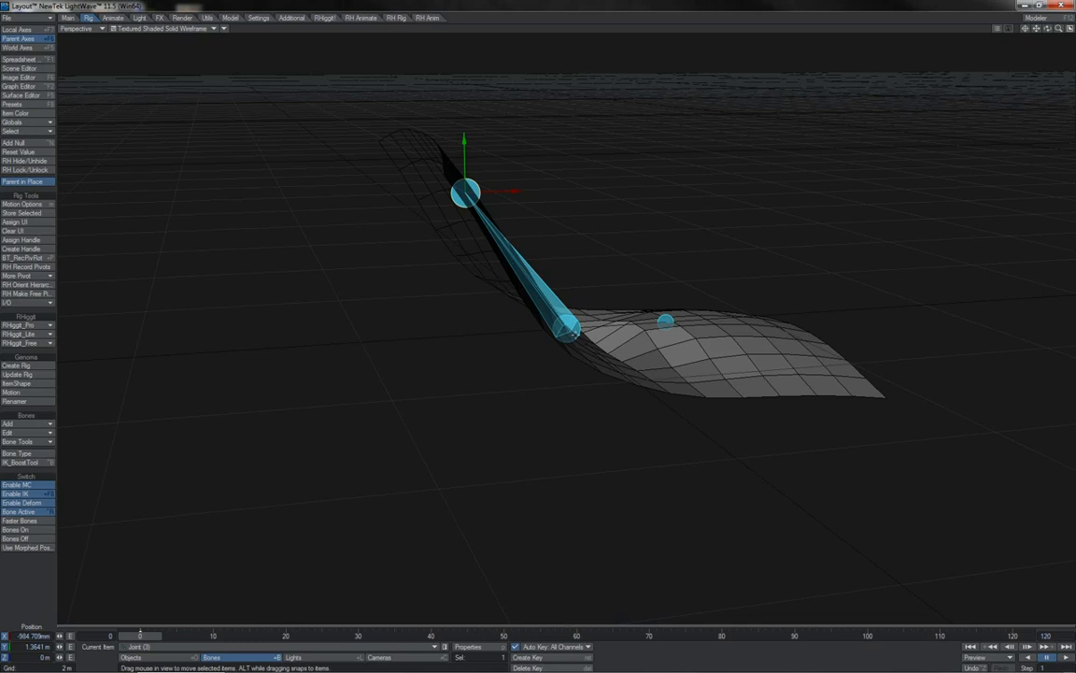
- Select the bone's base joint, end joint and connecting bone body in turn, examining the bent plane from other angles
click(576, 334)
mouse_move(1058, 29)
mouse_down()
mouse_move(1041, 38)
mouse_move(1033, 29)
mouse_move(1054, 31)
mouse_up()
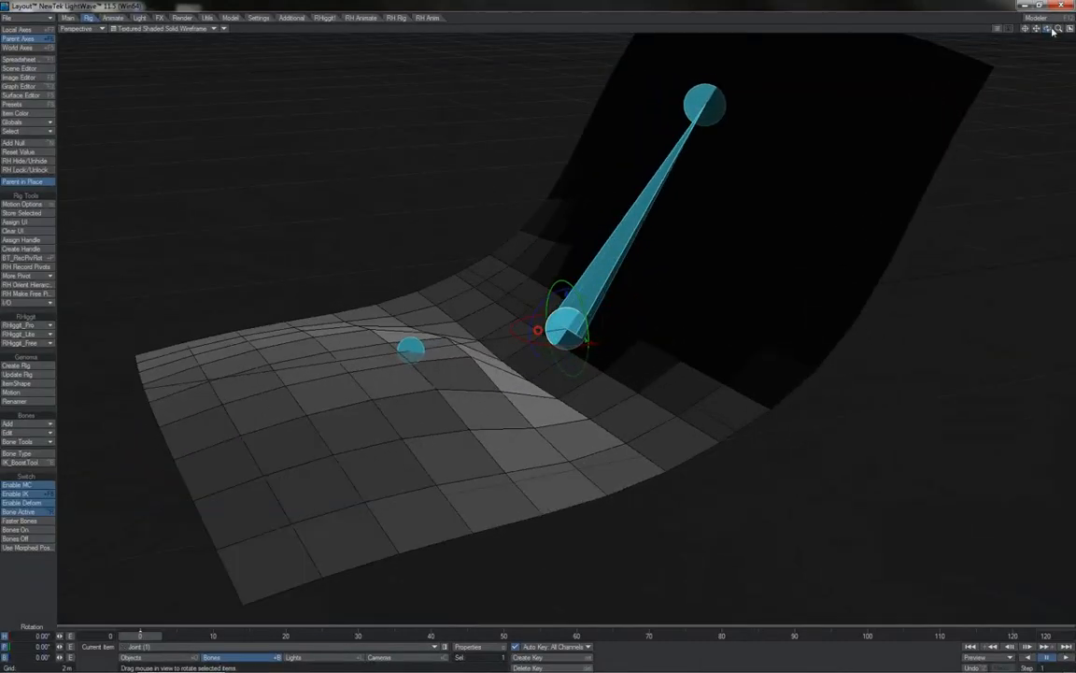
click(692, 110)
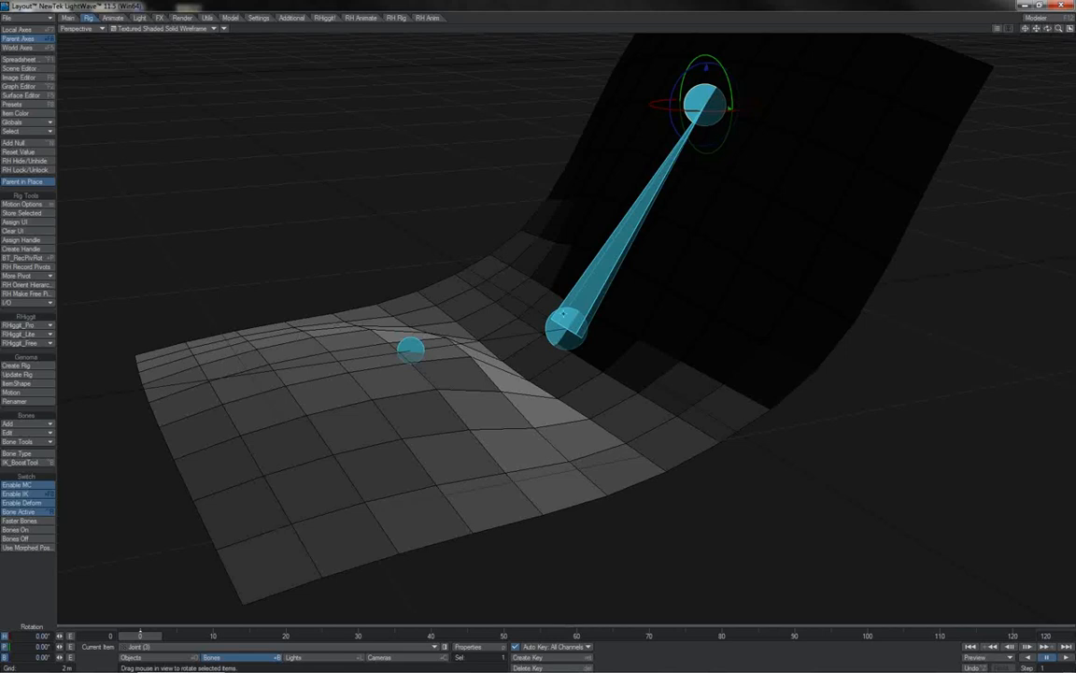
click(578, 322)
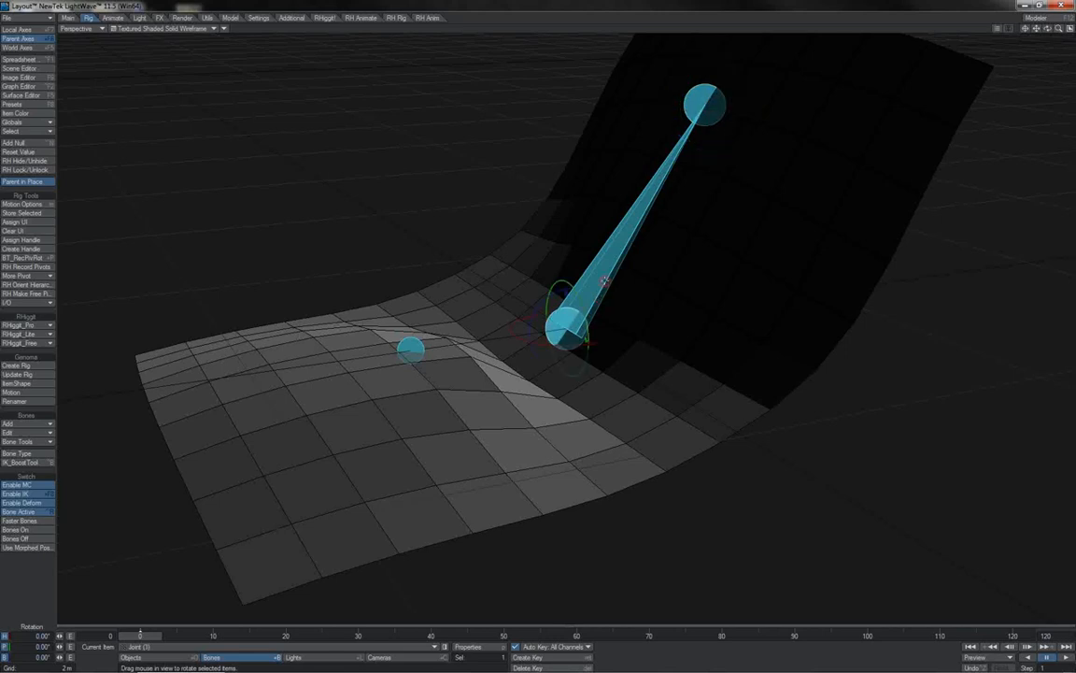
click(605, 280)
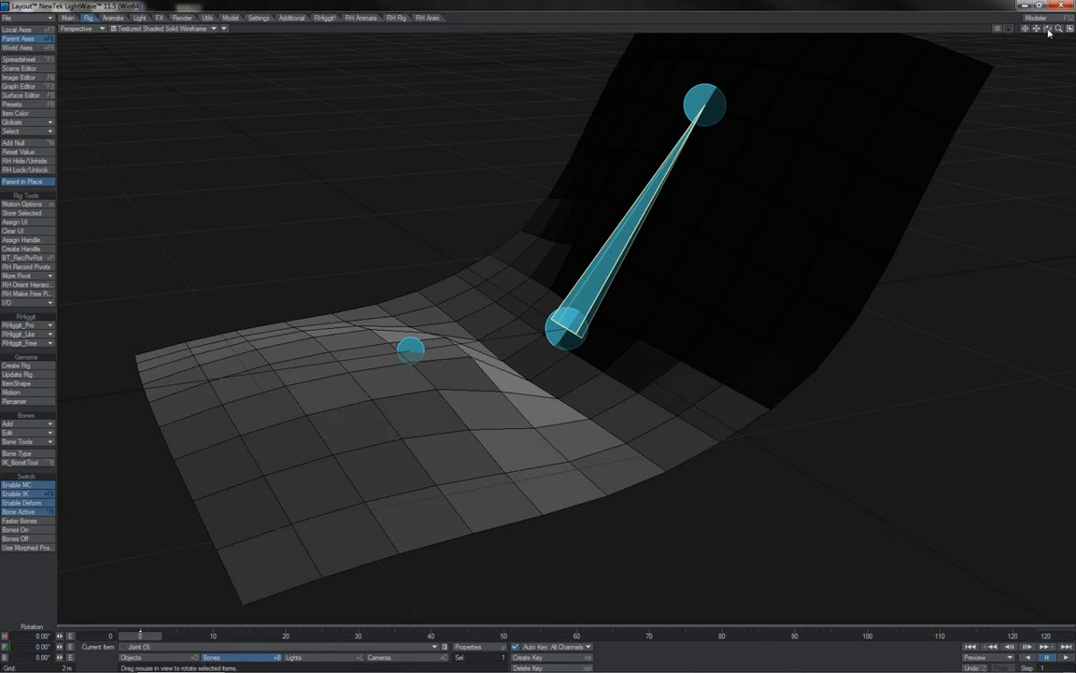
mouse_move(1048, 31)
mouse_down()
mouse_move(958, 35)
mouse_move(986, 52)
mouse_move(1028, 32)
mouse_move(1029, 13)
mouse_move(1029, 24)
mouse_up()
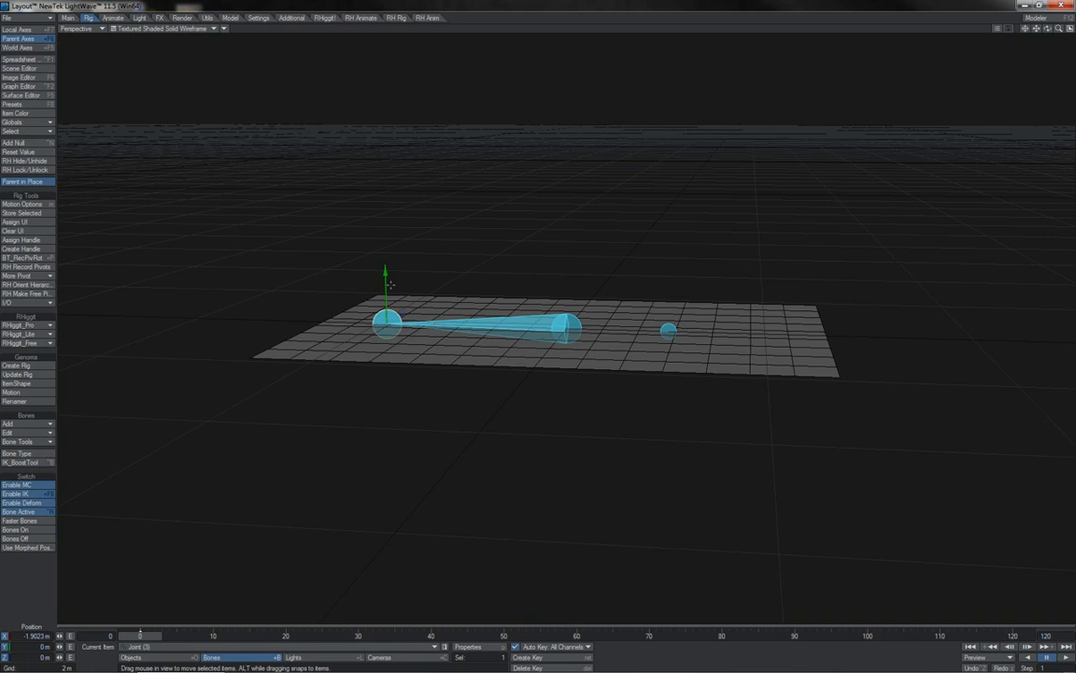
- Try moving the bone's end joint to about X 116 mm and Y 1.573 m, and undo the moves
drag(385, 270, 389, 326)
drag(389, 379, 384, 300)
drag(434, 173, 605, 173)
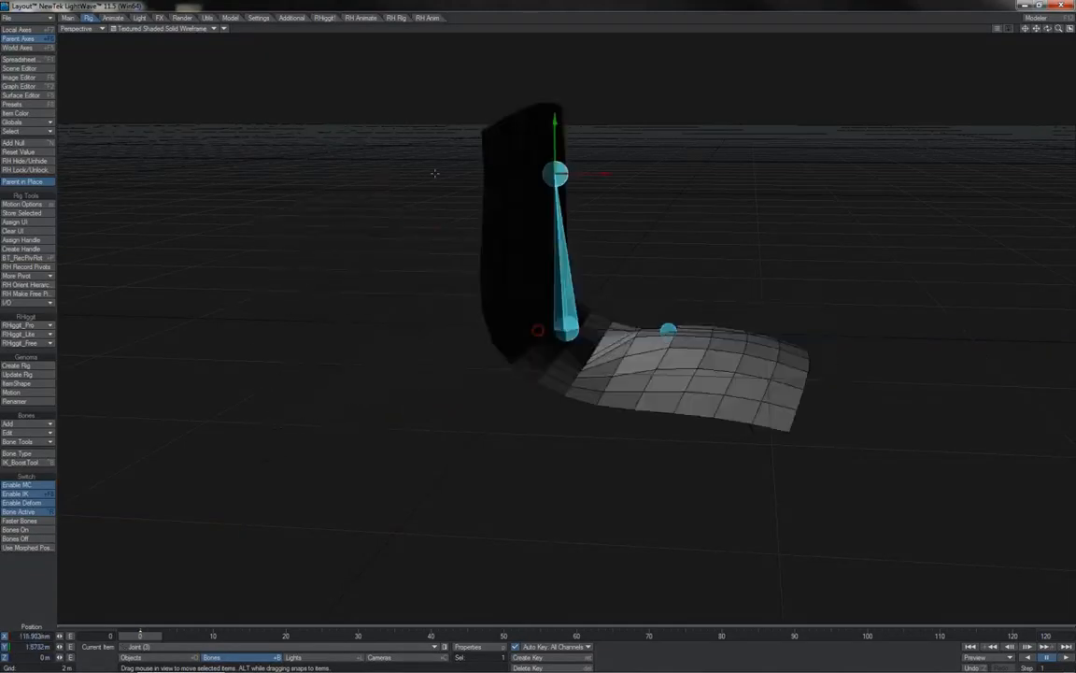
key(ctrl+z)
key(ctrl+z)
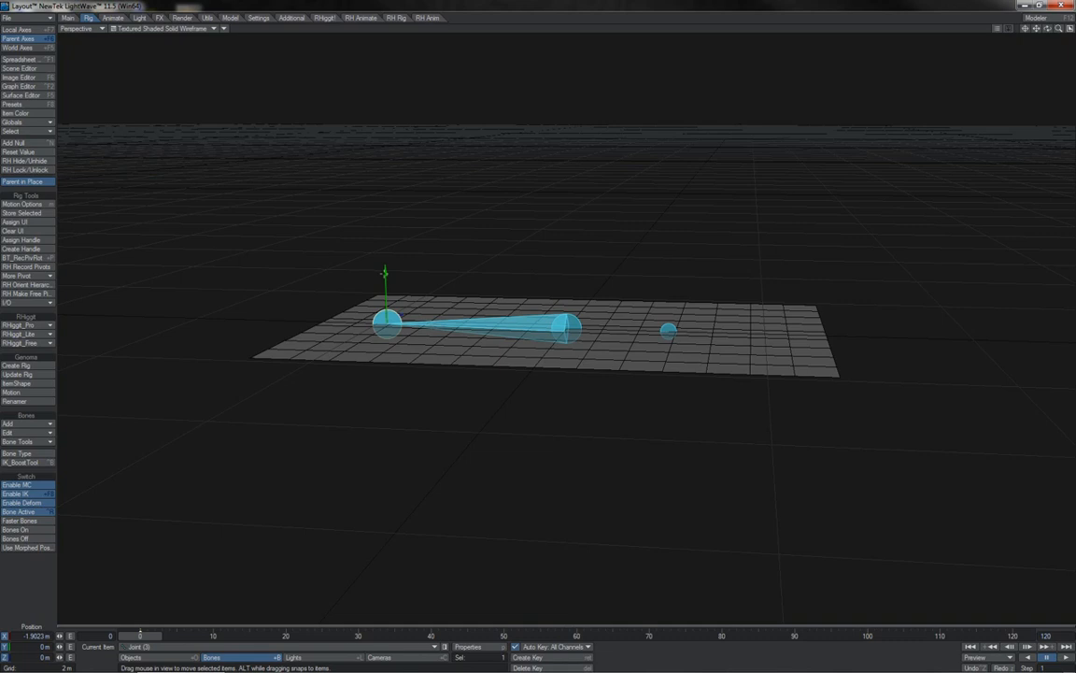
- Raise the bone's end joint to about Y 1.101 m and shift it to about X 5 mm, above the base joint
drag(386, 272, 384, 167)
alt+drag(407, 220, 396, 189)
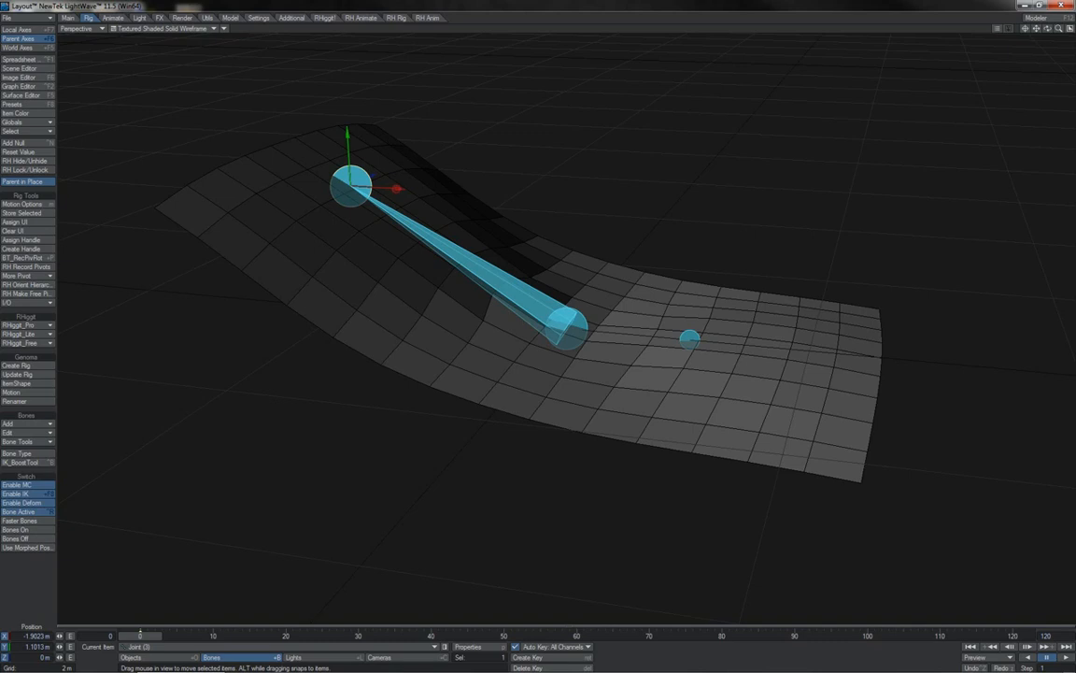
drag(396, 189, 624, 202)
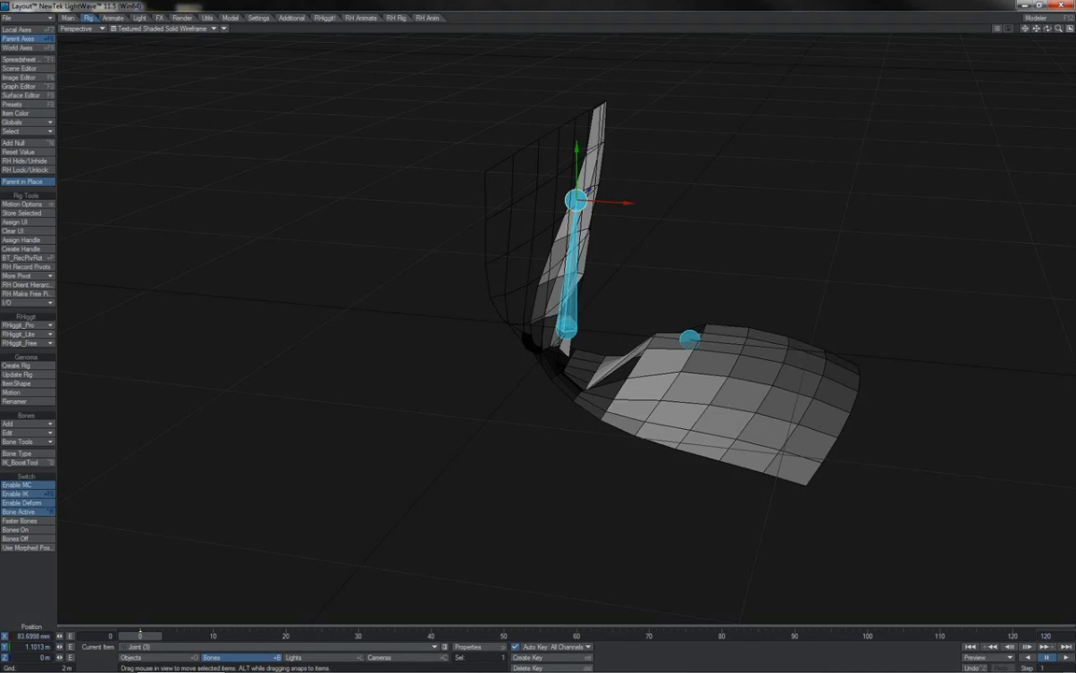
drag(624, 202, 606, 195)
- Show a closer Back view of the joints in Bounding Box display
key(1)
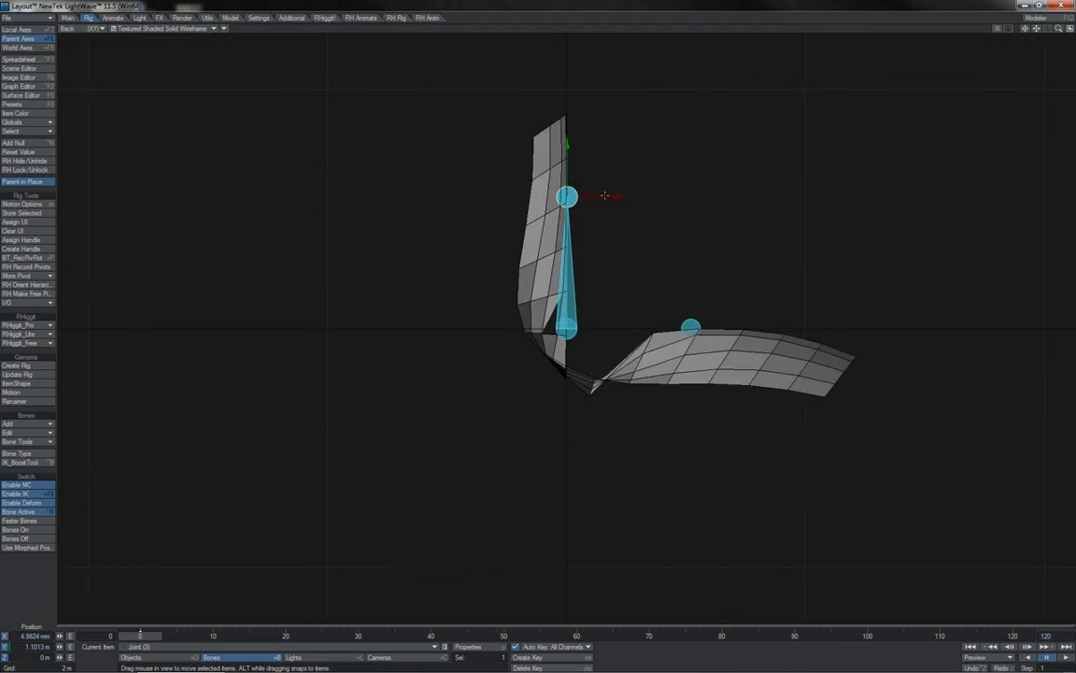
click(163, 28)
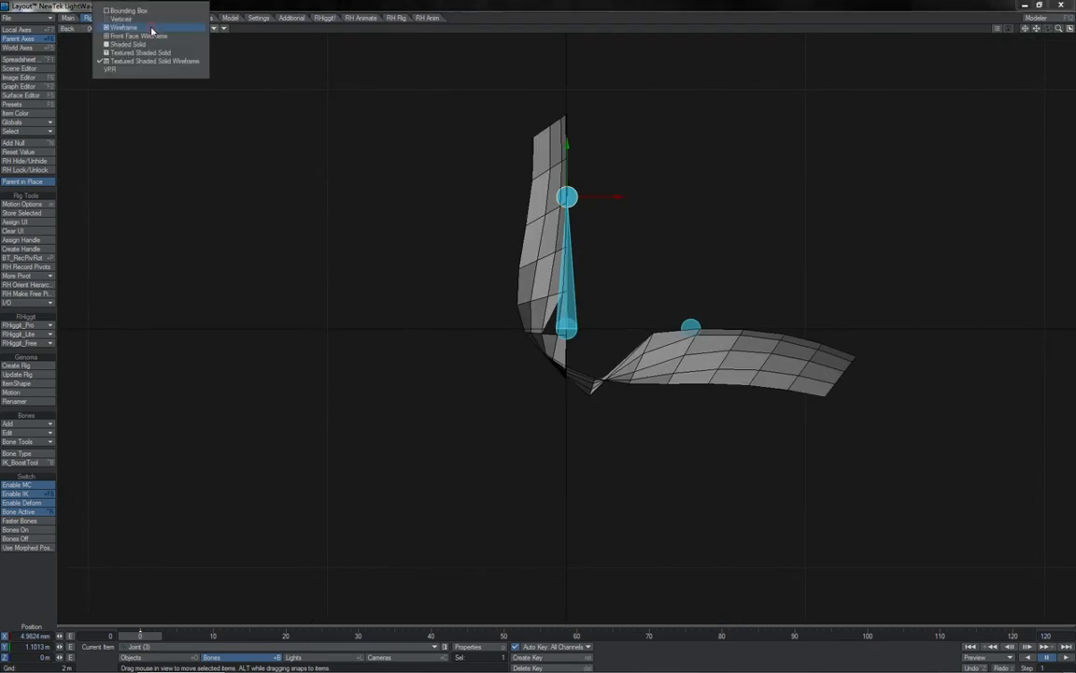
click(142, 13)
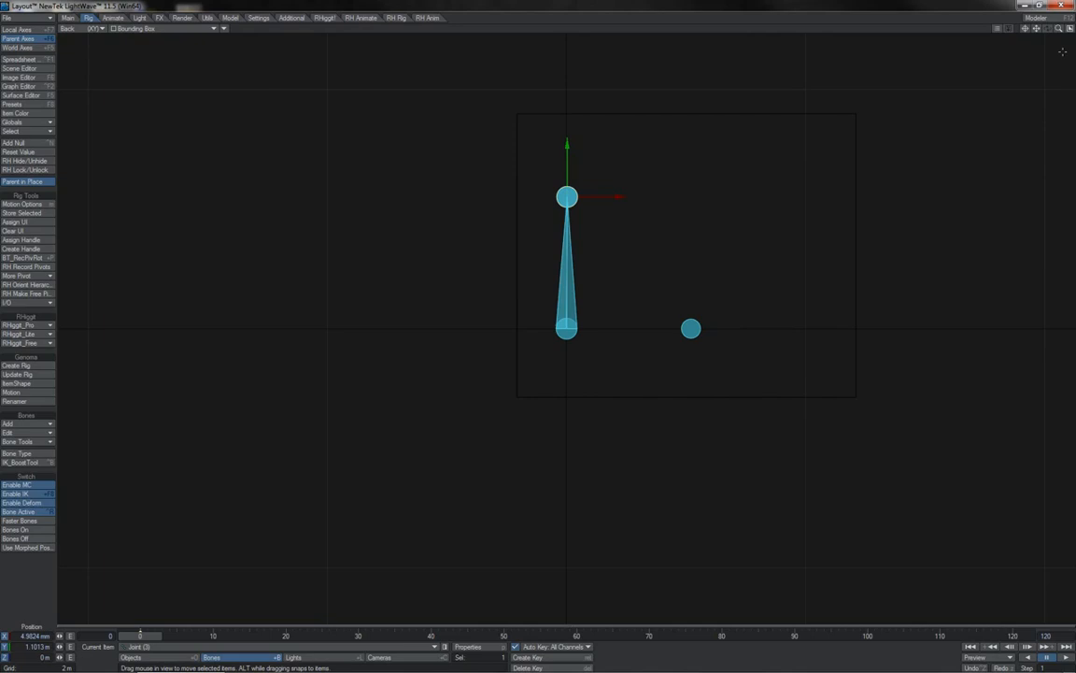
key(period)
- Shift the bone's end joint back and forth along X, ending at about -33 mm, nearly above the base joint
drag(621, 53, 586, 213)
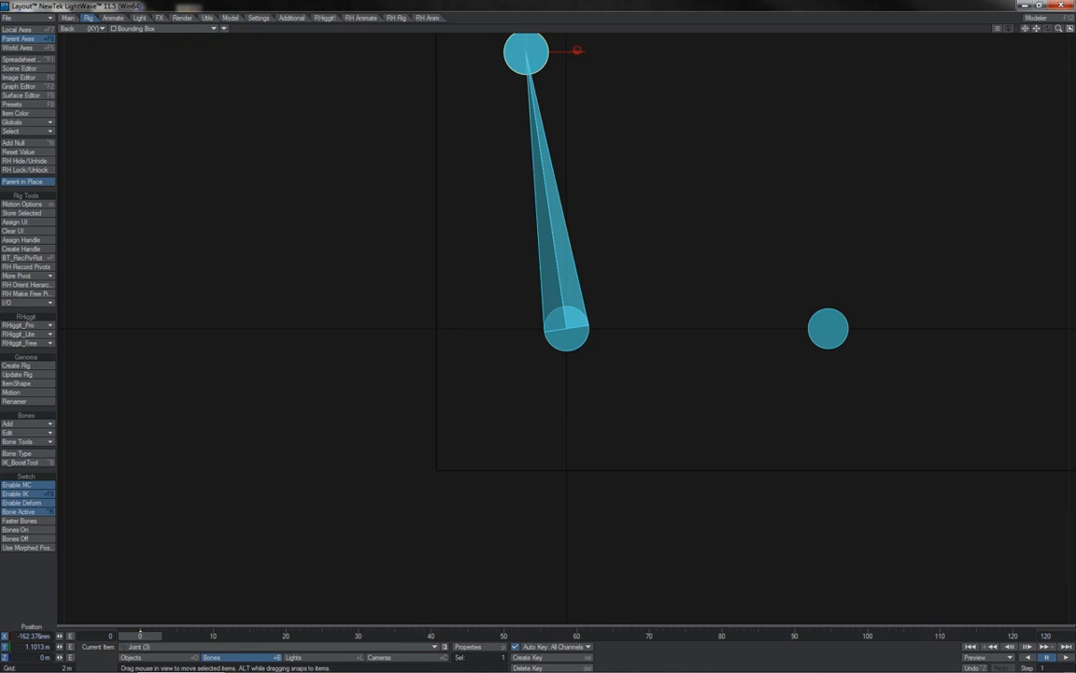
mouse_move(578, 49)
mouse_down()
mouse_move(619, 51)
mouse_move(598, 51)
mouse_up()
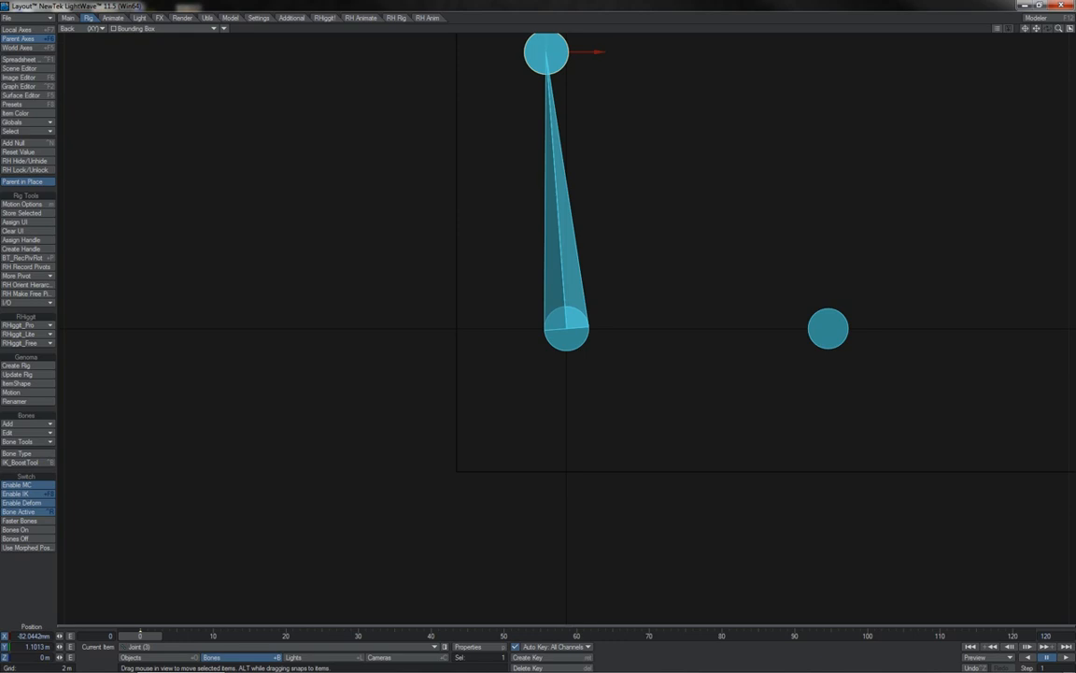
drag(534, 329, 538, 330)
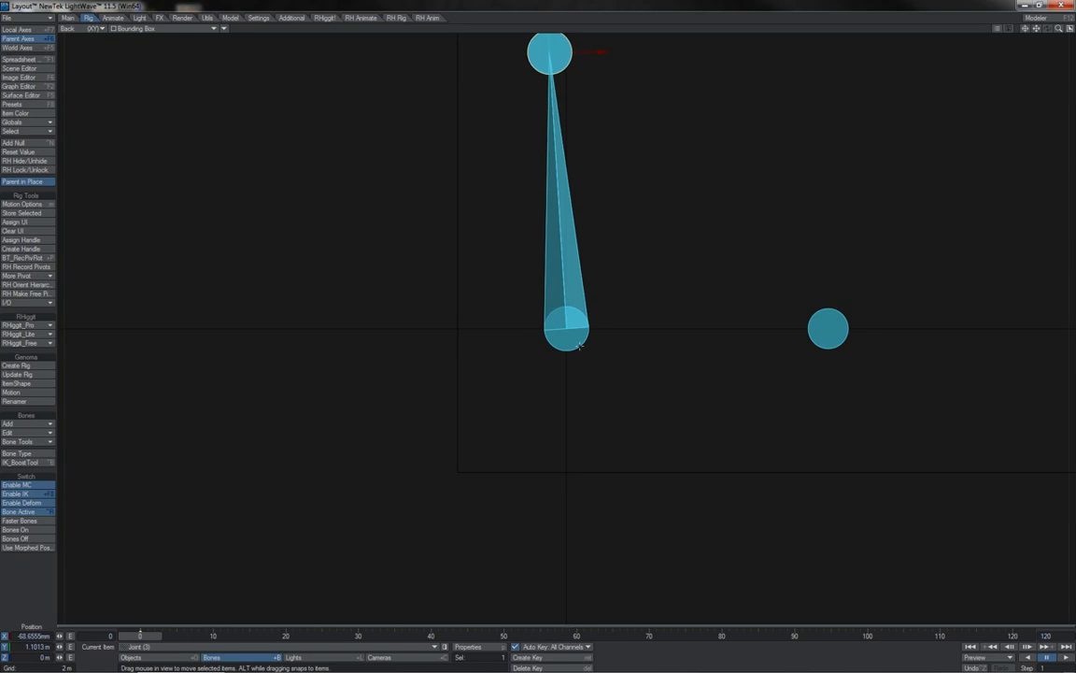
click(579, 346)
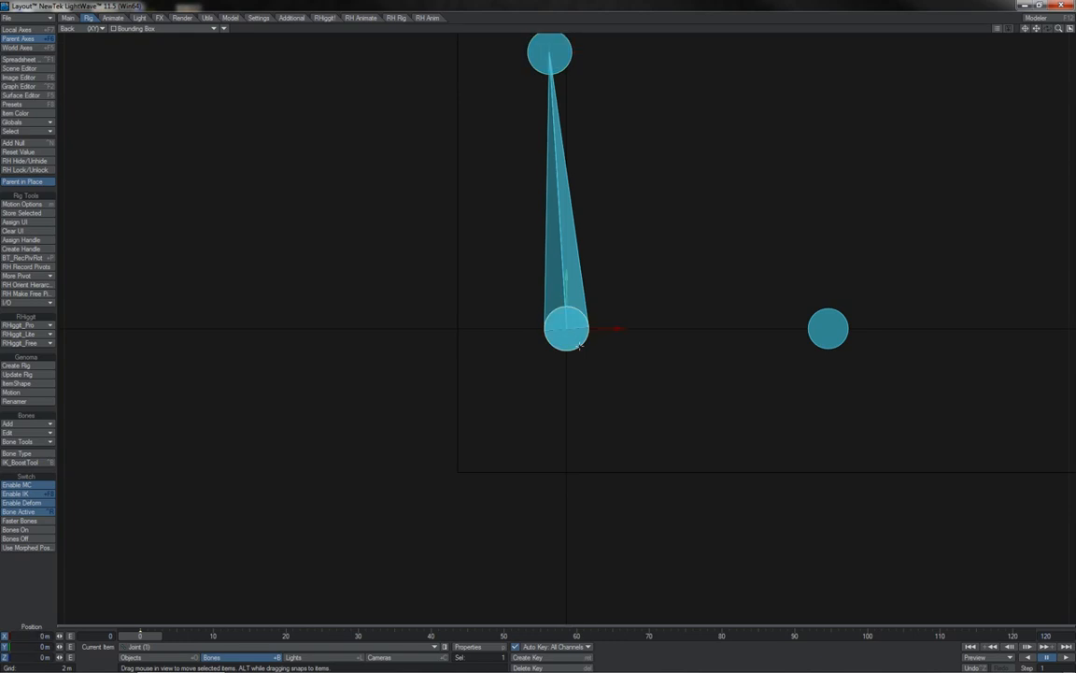
click(559, 50)
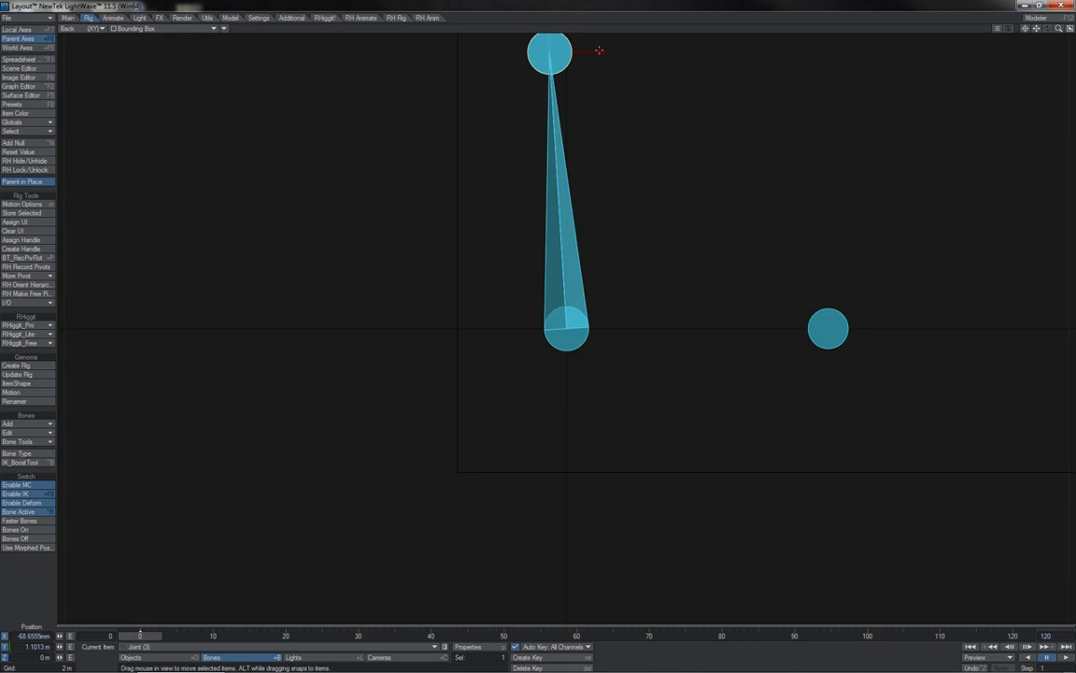
drag(596, 55, 598, 53)
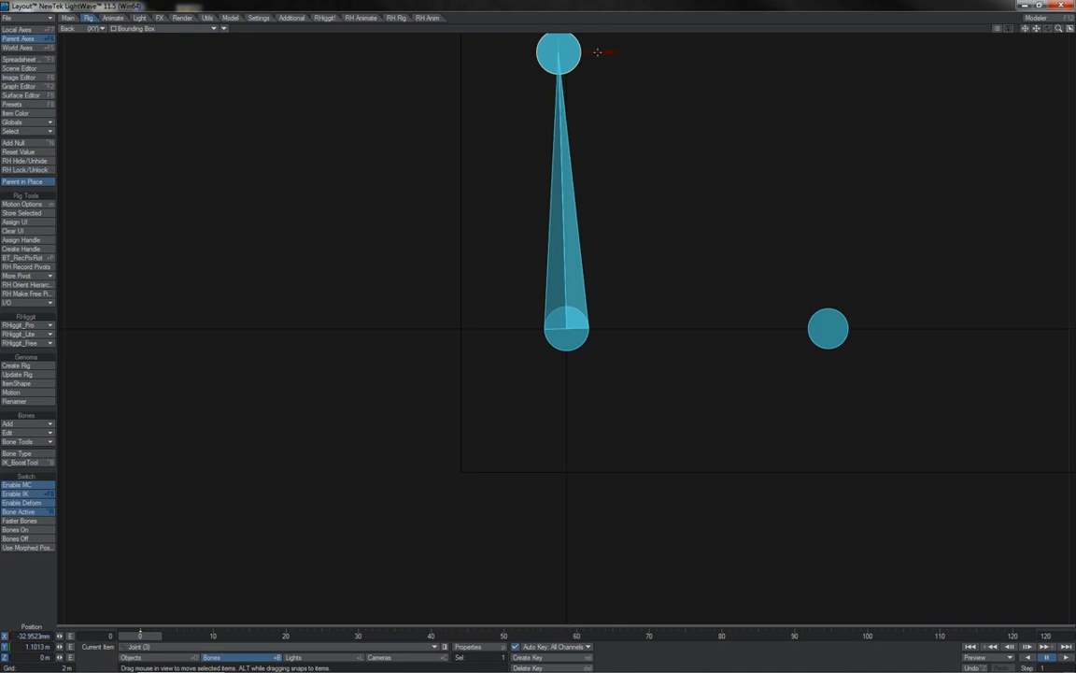
- Select the bone body and base joint in turn, and undo the end joint's lift in the shaded Perspective view
click(565, 198)
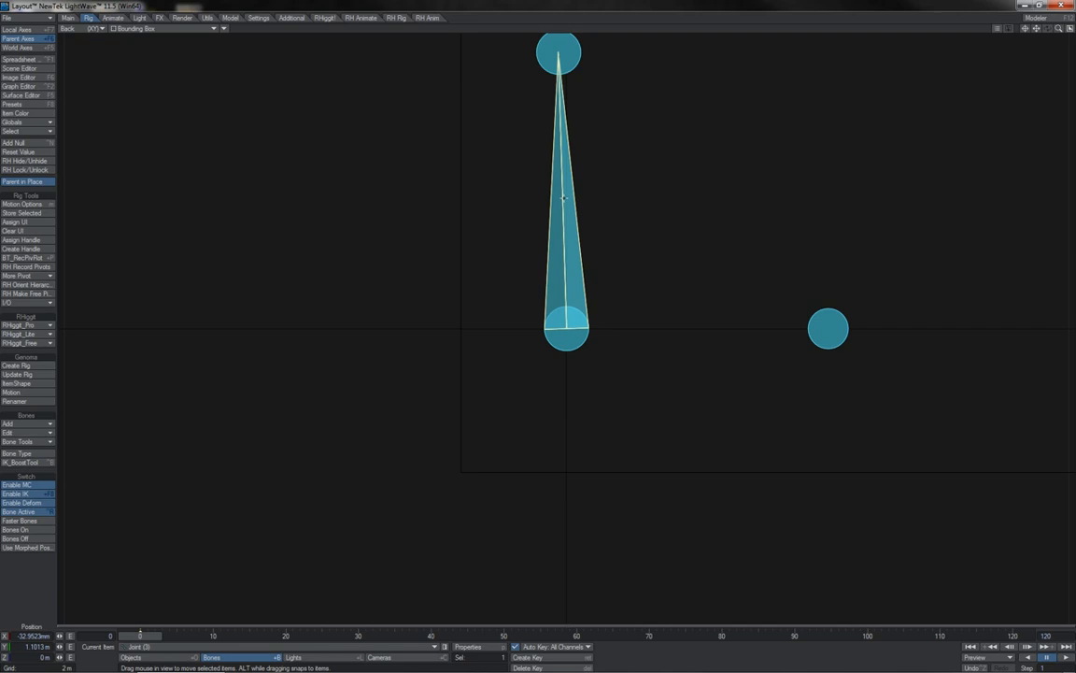
click(566, 332)
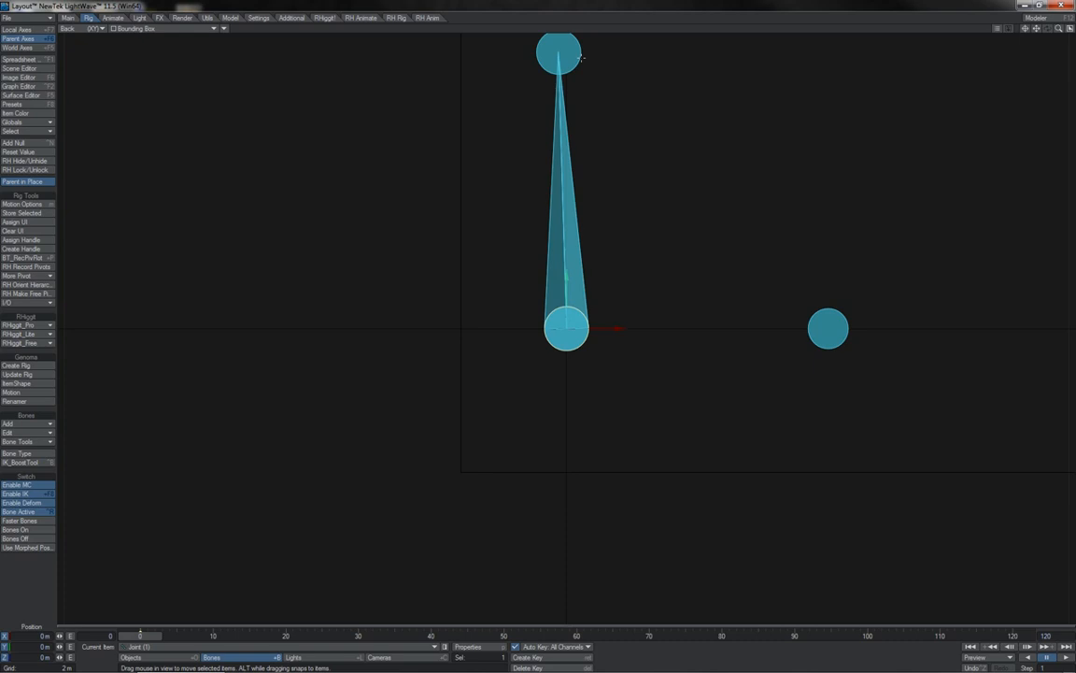
click(567, 193)
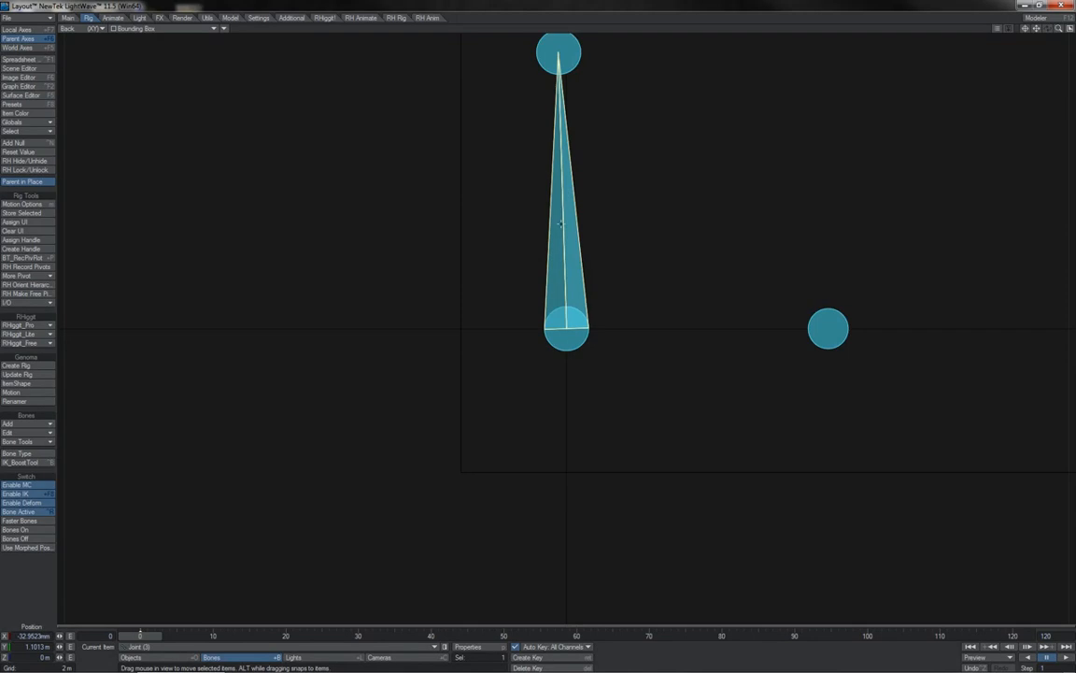
drag(560, 224, 554, 126)
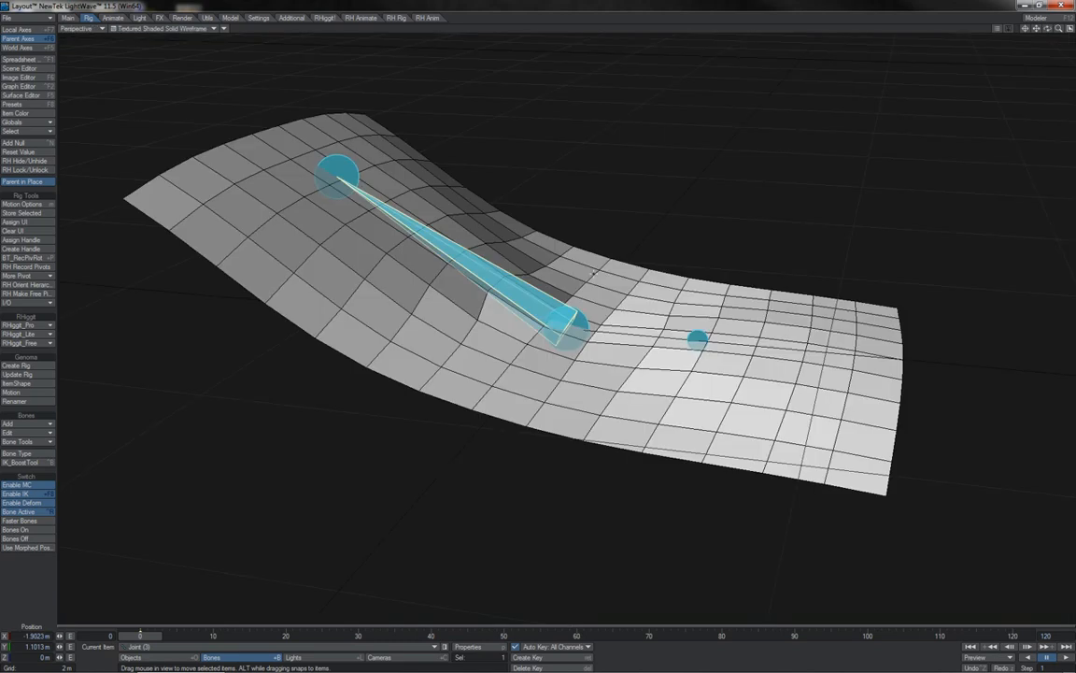
key(ctrl+z)
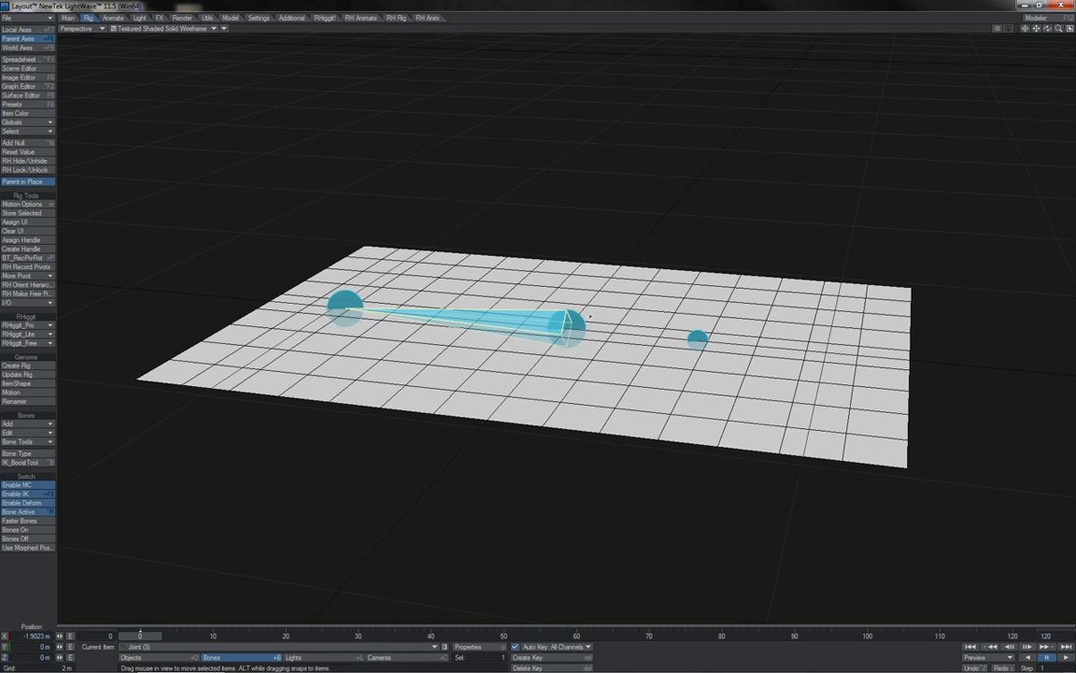
- Try rotating the bone's base joint at the centre of the plane, and undo the rotation
click(574, 315)
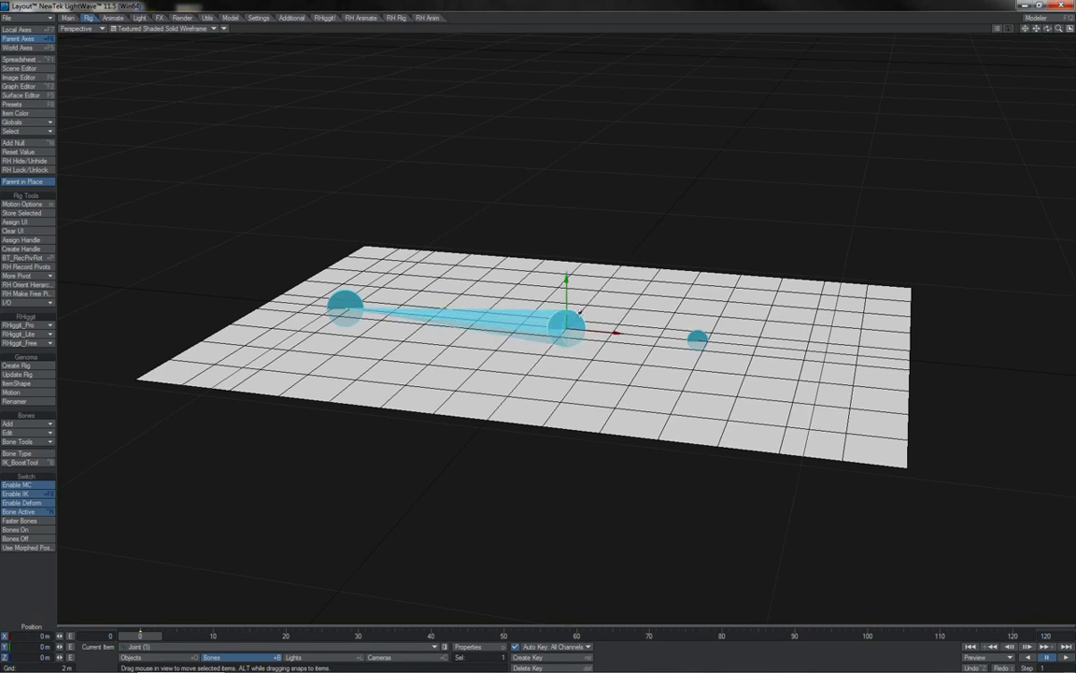
key(y)
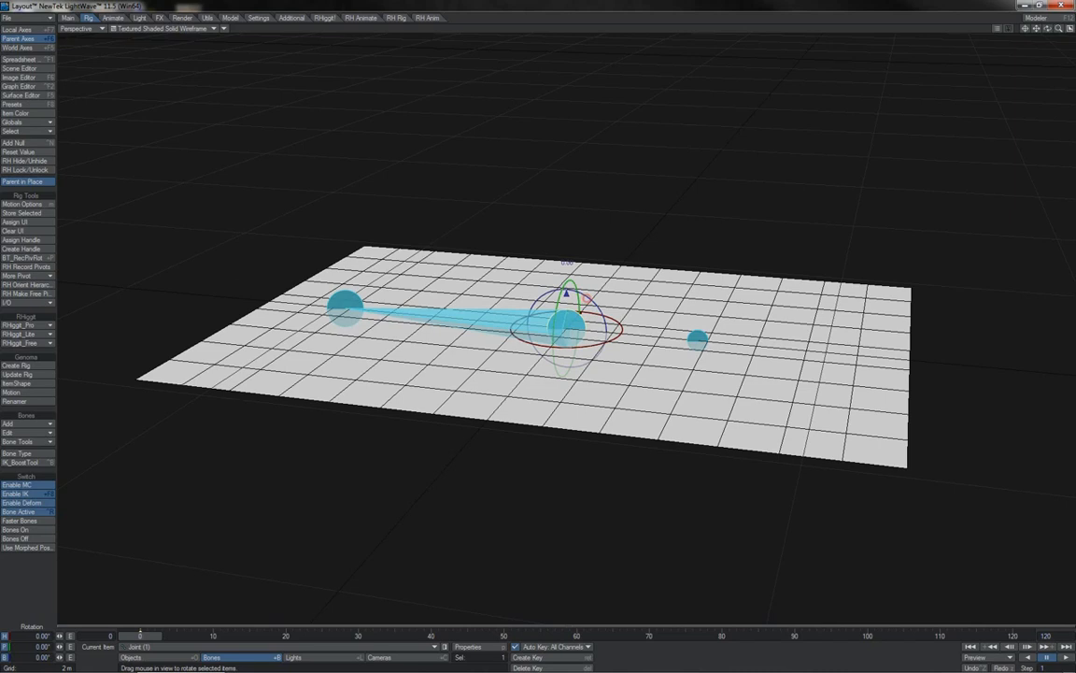
mouse_move(567, 294)
mouse_down()
mouse_move(592, 302)
mouse_move(550, 296)
mouse_move(595, 308)
mouse_move(552, 295)
mouse_move(588, 303)
mouse_move(553, 295)
mouse_move(569, 294)
mouse_up()
key(ctrl+z)
- Move the bone's end joint outward across the plane to about X -2.746 m and Z 302 mm
click(349, 294)
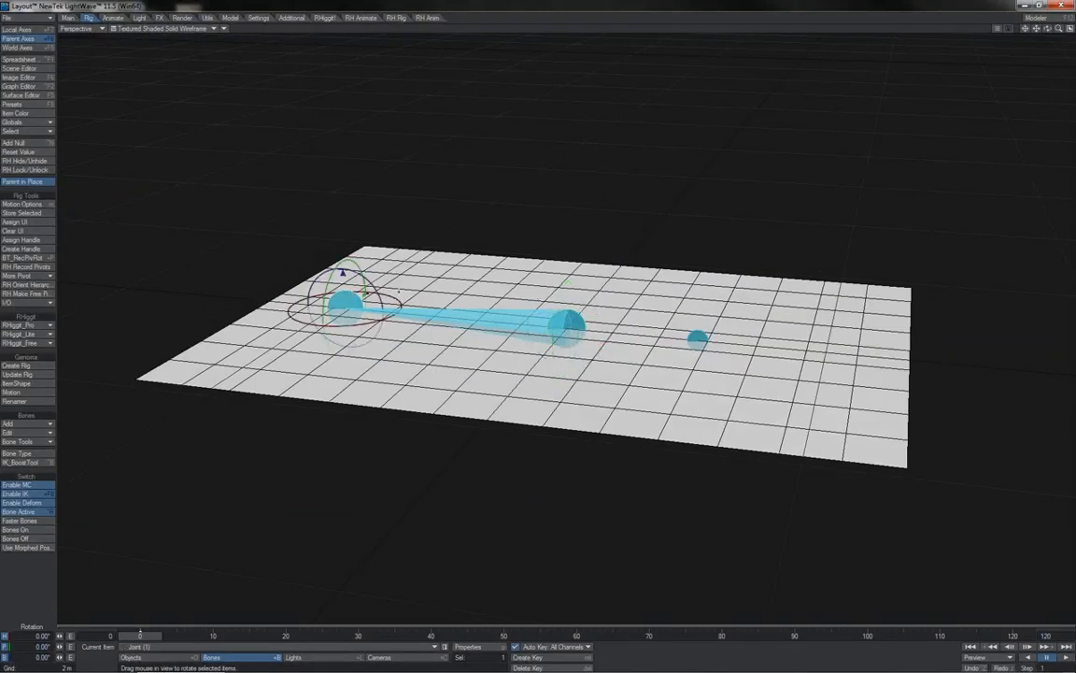
key(t)
drag(471, 283, 437, 274)
drag(324, 285, 293, 275)
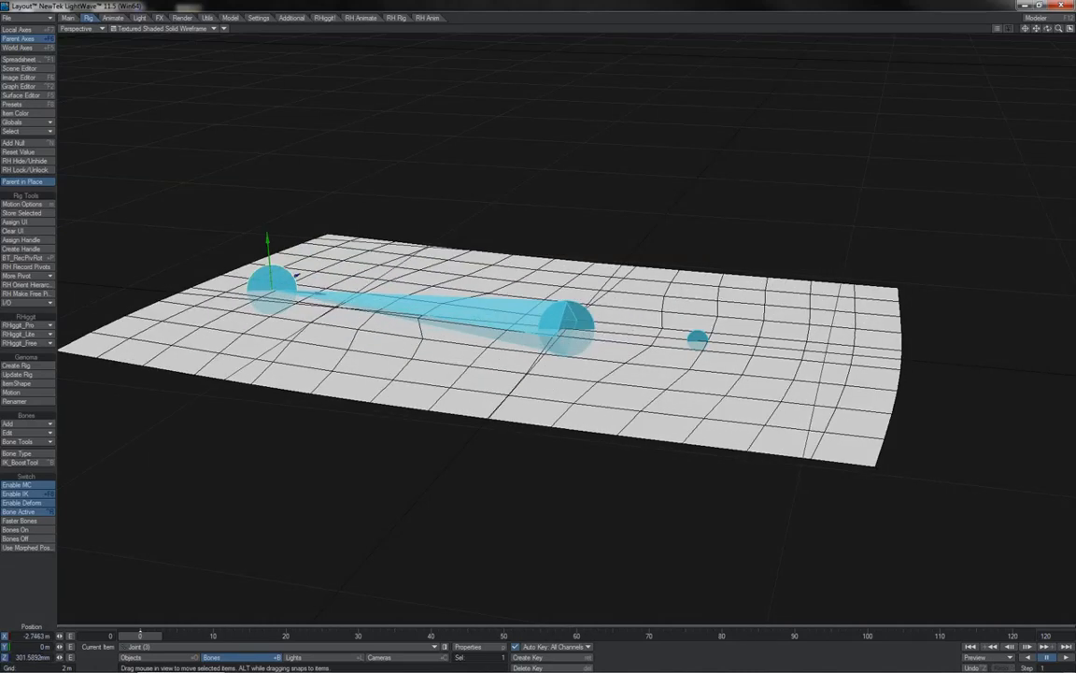